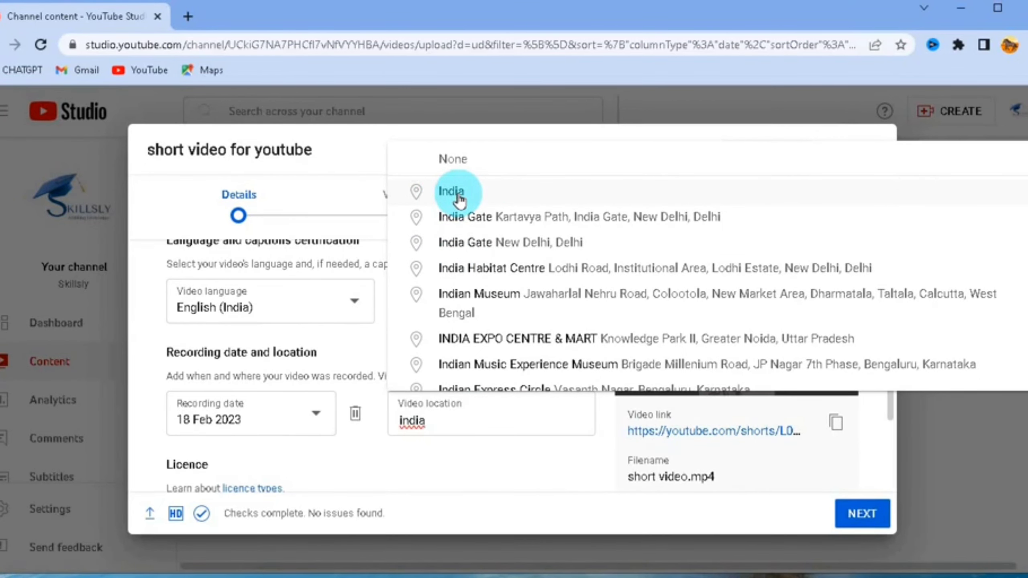
- Set the video location to India and select Education as the category
click(459, 196)
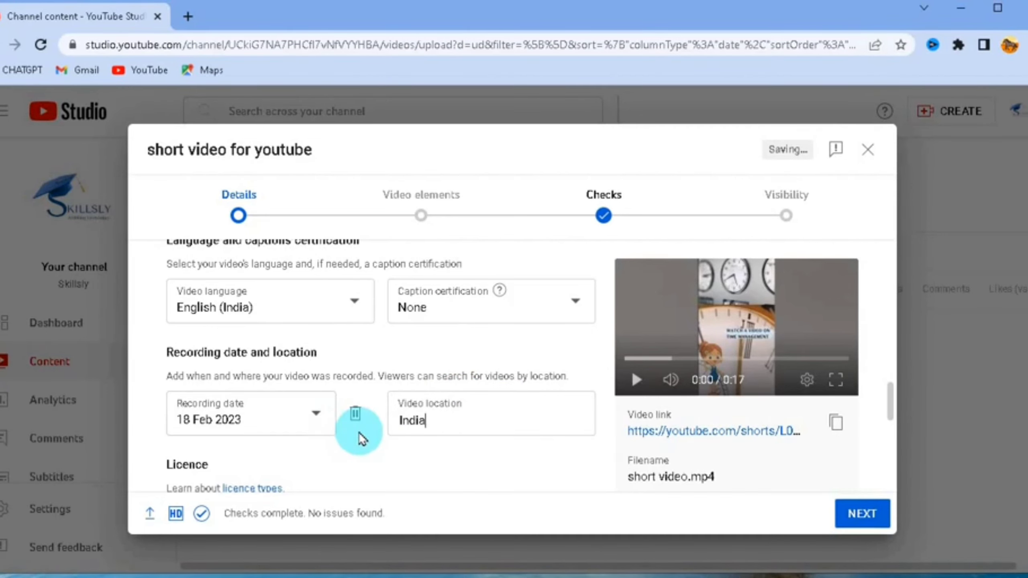
scroll(358, 432, down, 2)
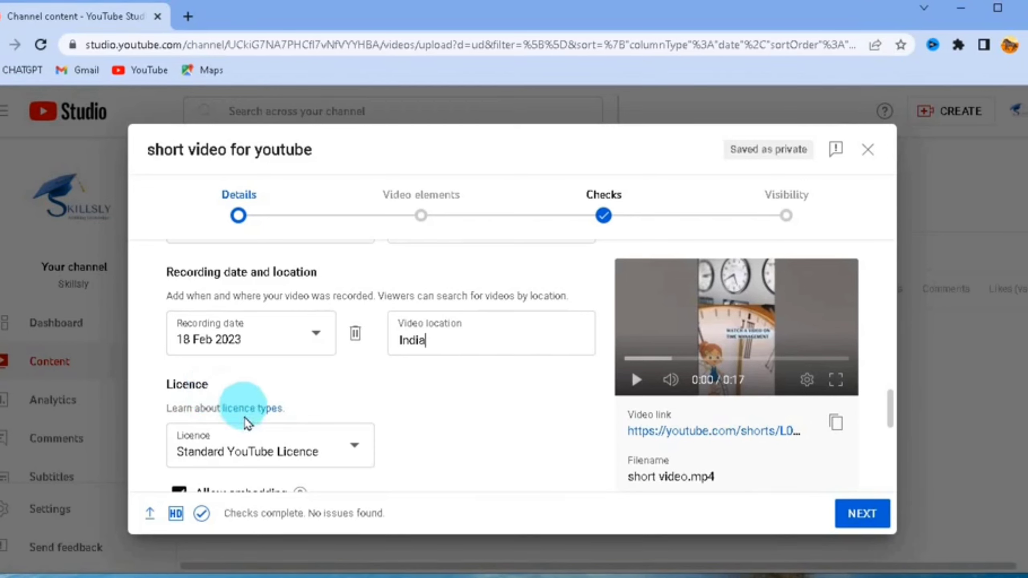
scroll(242, 428, down, 2)
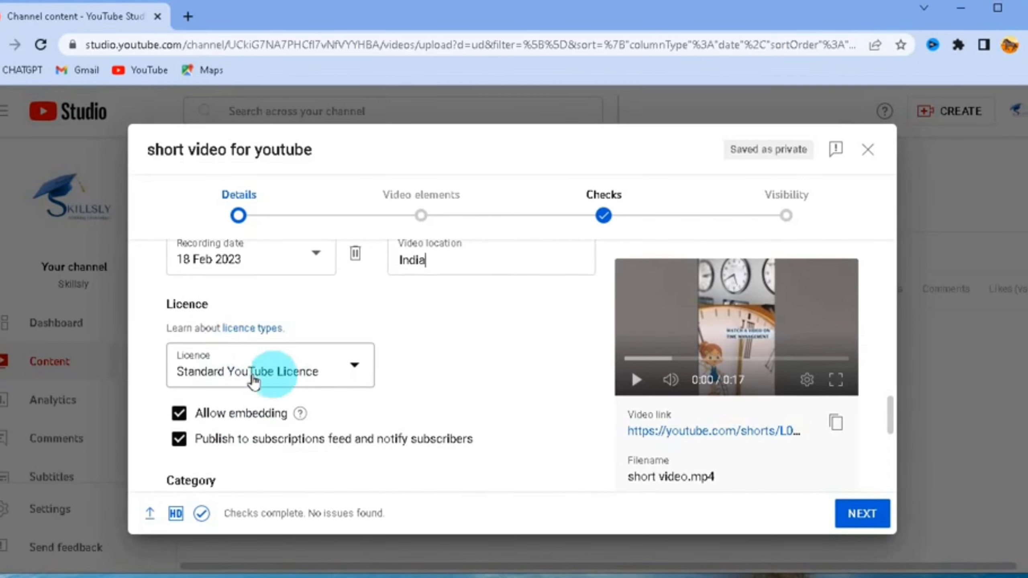
scroll(251, 380, down, 2)
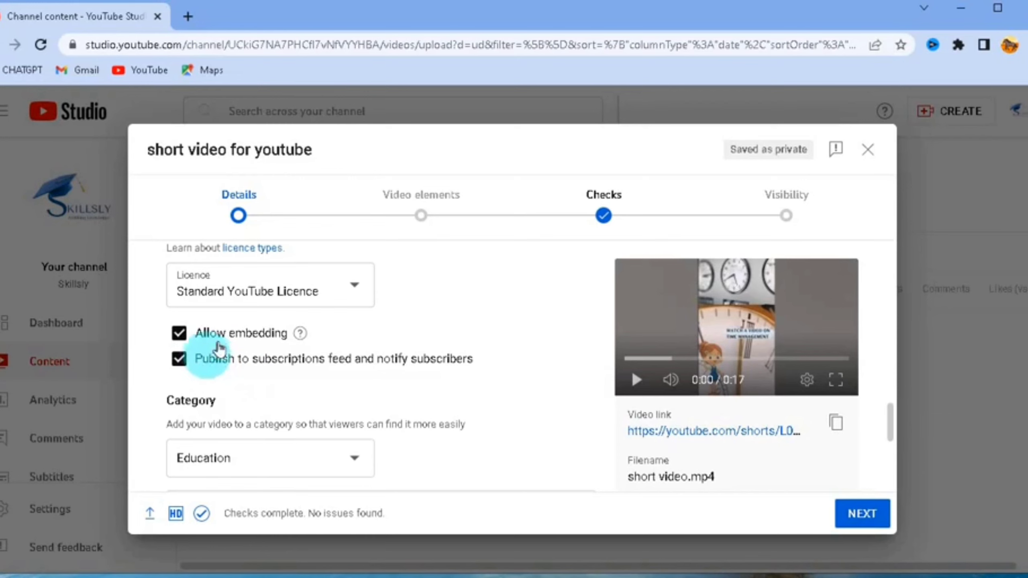
scroll(268, 335, down, 2)
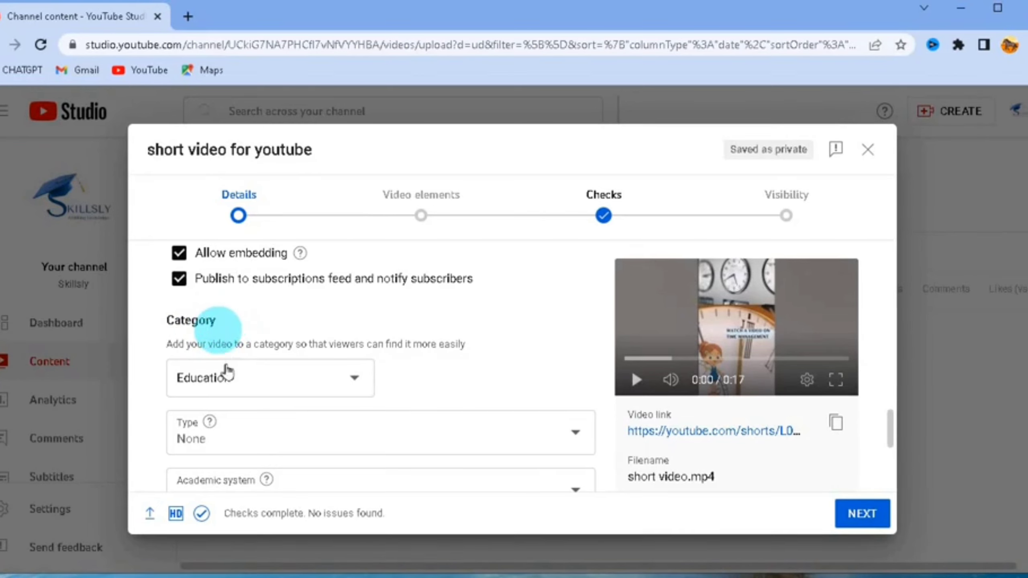
click(331, 385)
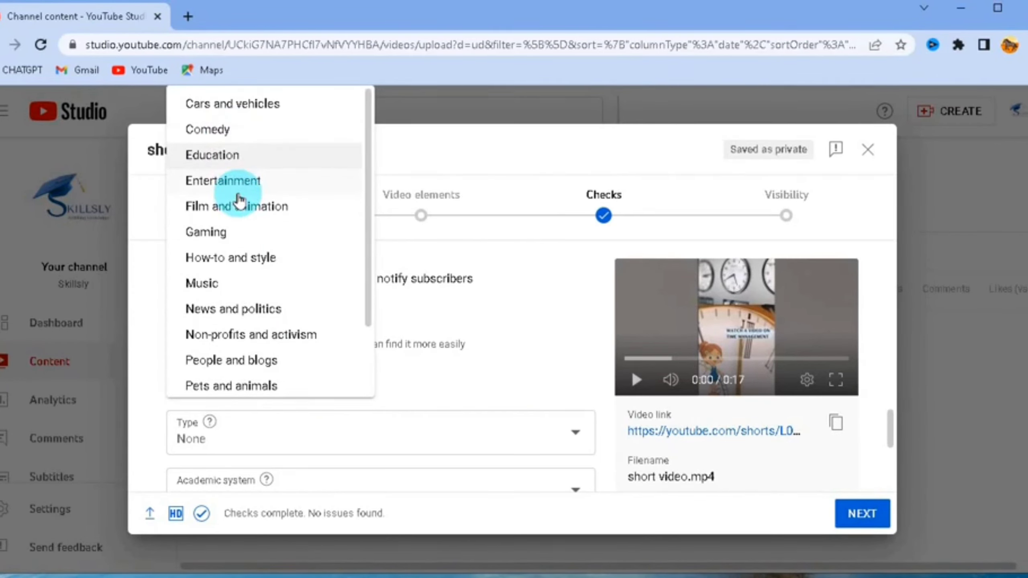
click(200, 155)
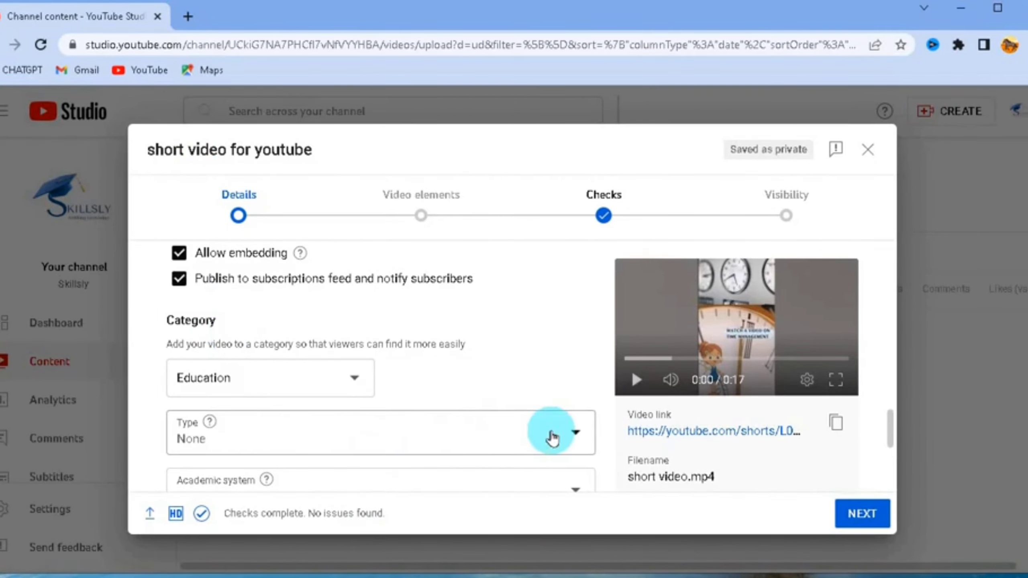
- Review the remaining type, academic system, level and comments settings in the details form
scroll(360, 439, down, 2)
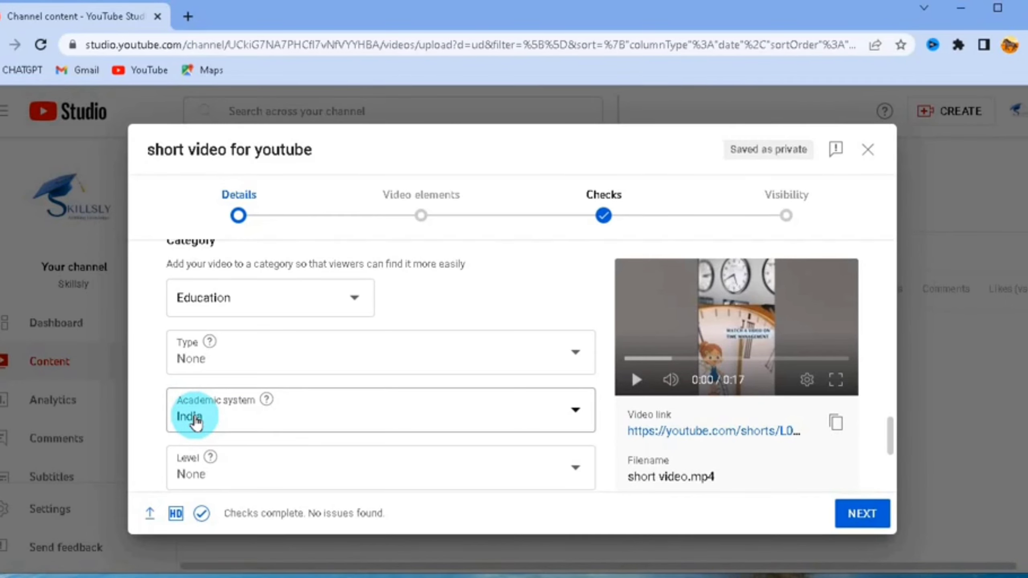
scroll(194, 417, down, 2)
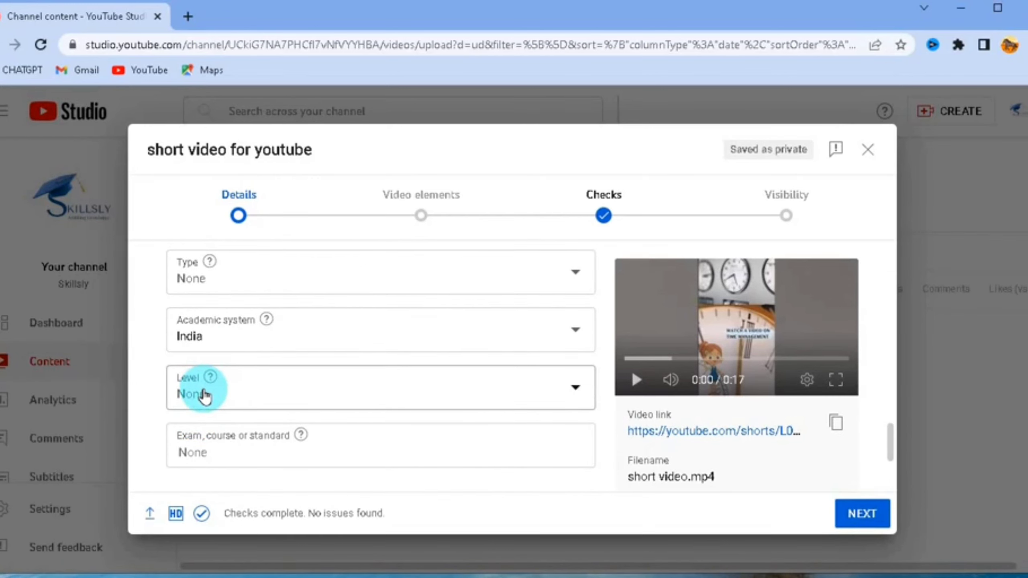
scroll(202, 392, down, 4)
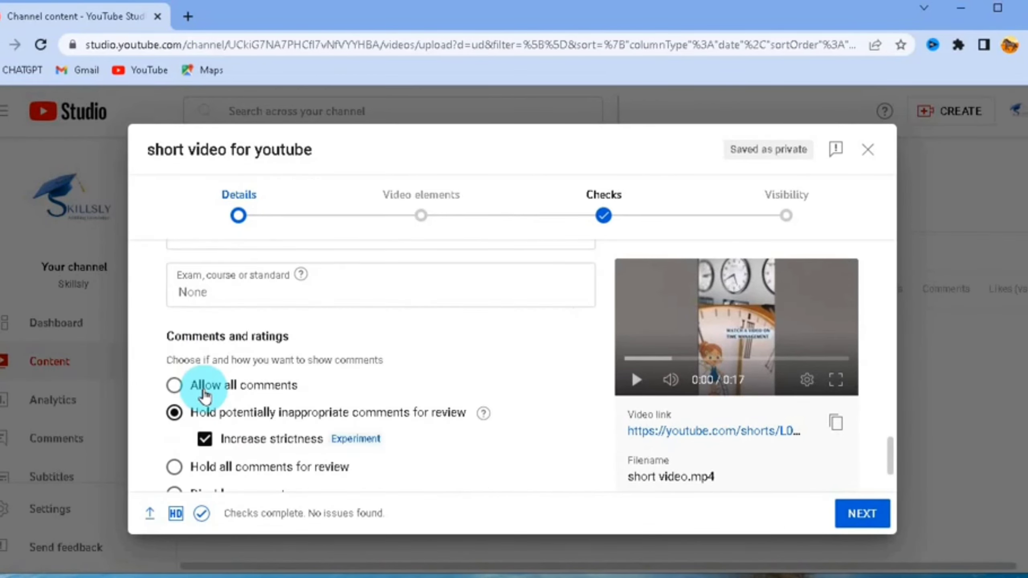
scroll(215, 395, down, 2)
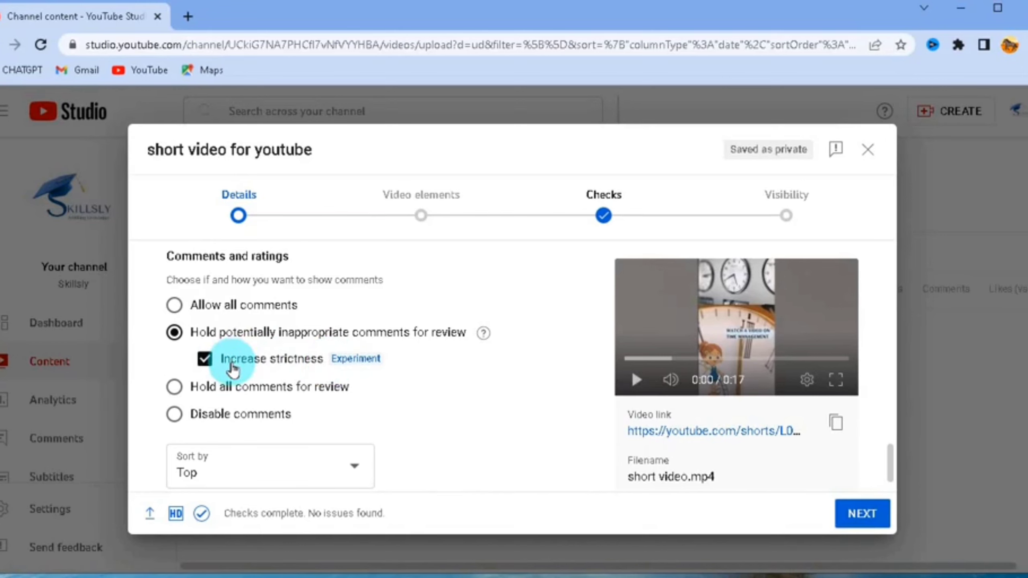
scroll(229, 445, down, 2)
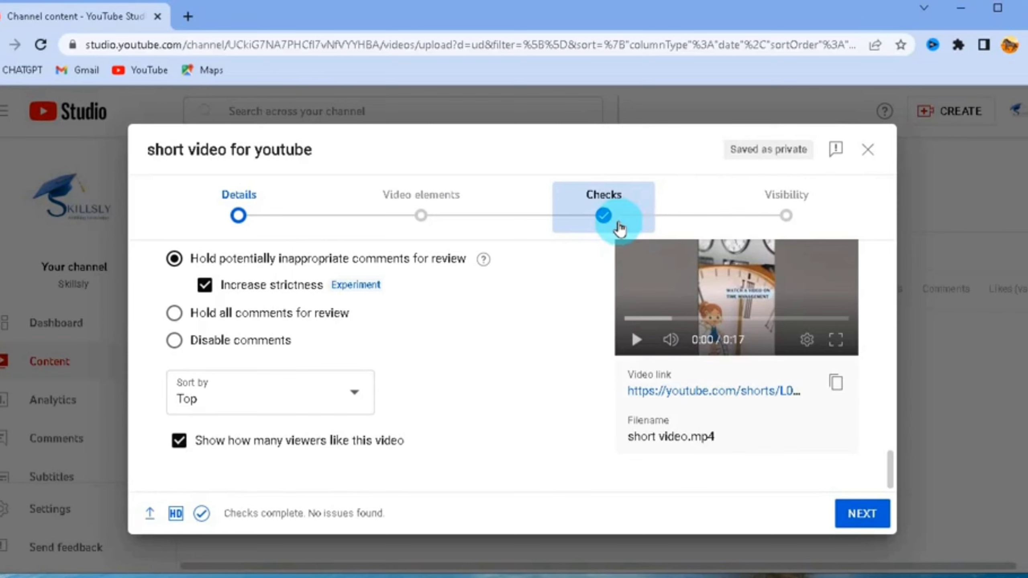
- Move through the Checks and Video elements stages to the Visibility stage
click(603, 216)
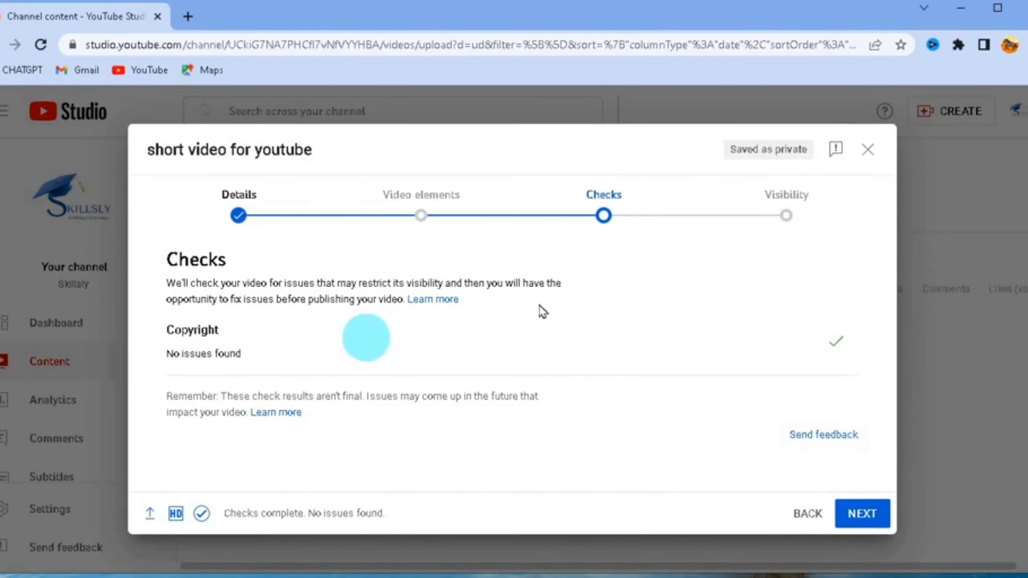
click(424, 218)
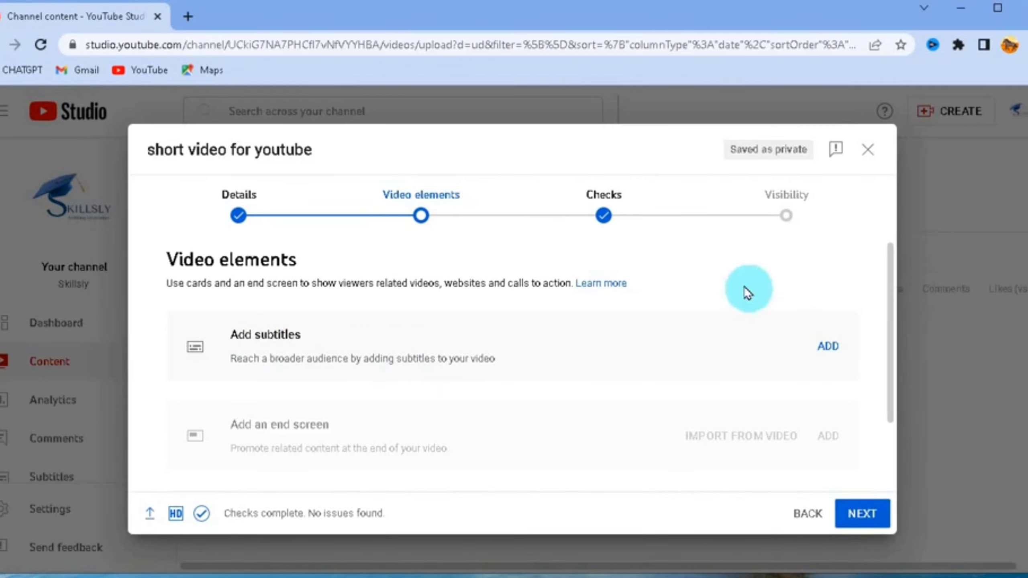
click(790, 218)
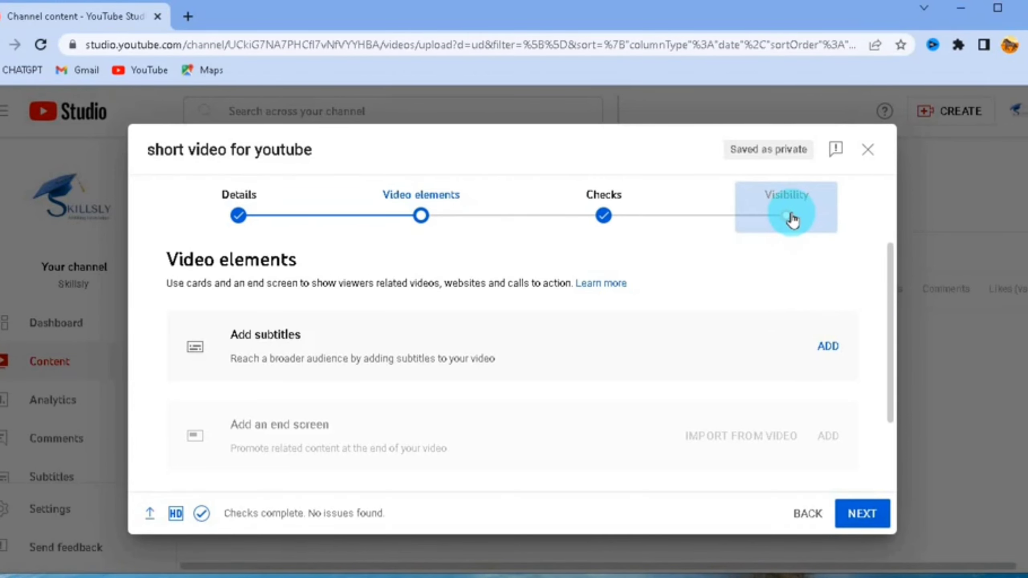
click(792, 219)
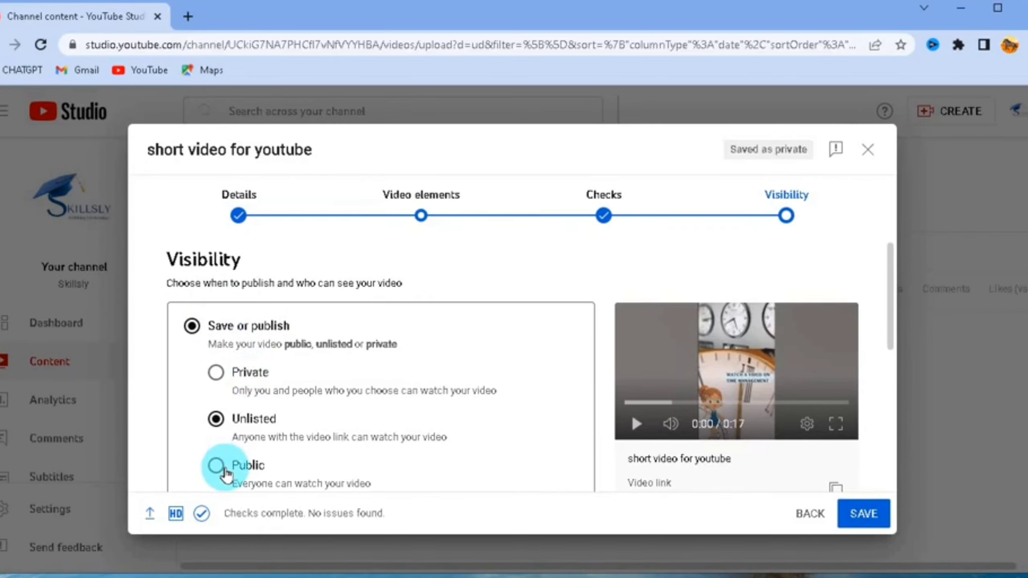
- Set the video's visibility to Public
click(216, 466)
scroll(247, 449, down, 2)
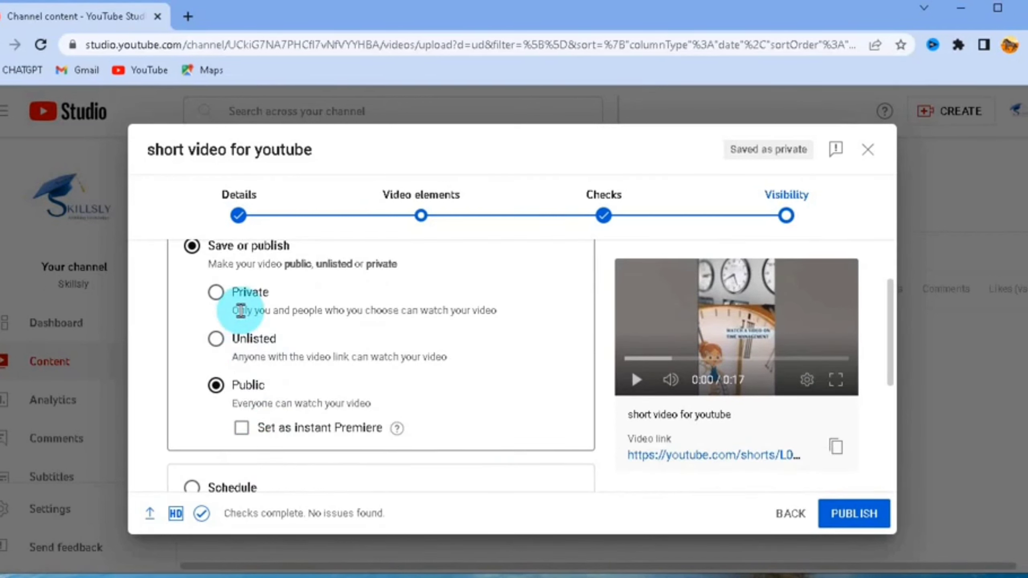
click(194, 485)
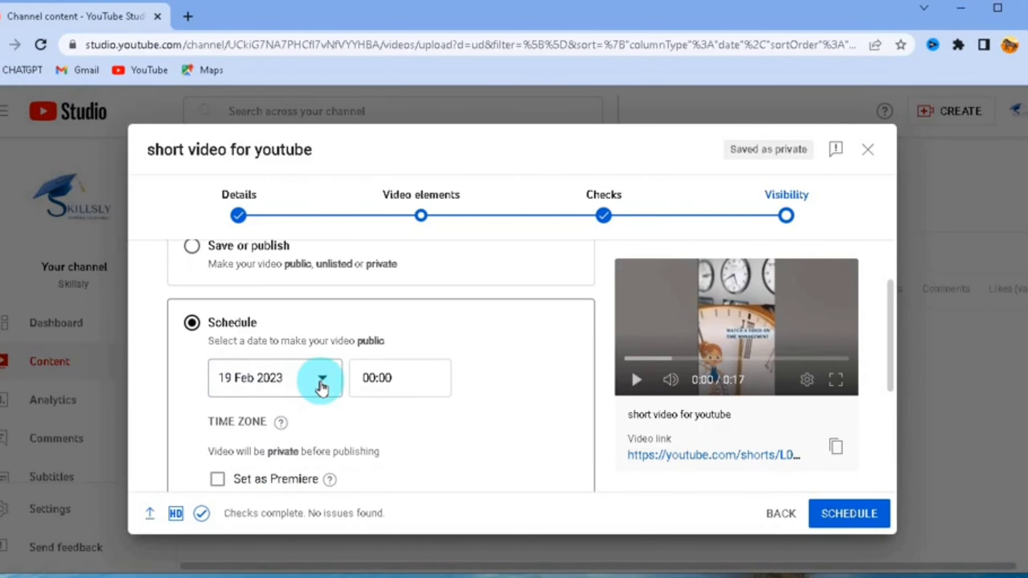
scroll(249, 391, up, 2)
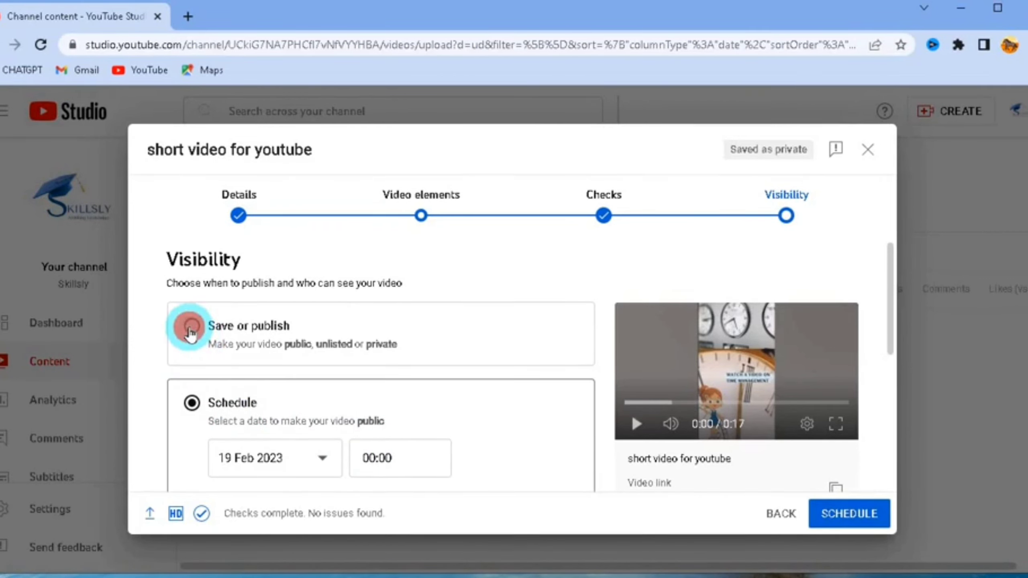
click(191, 328)
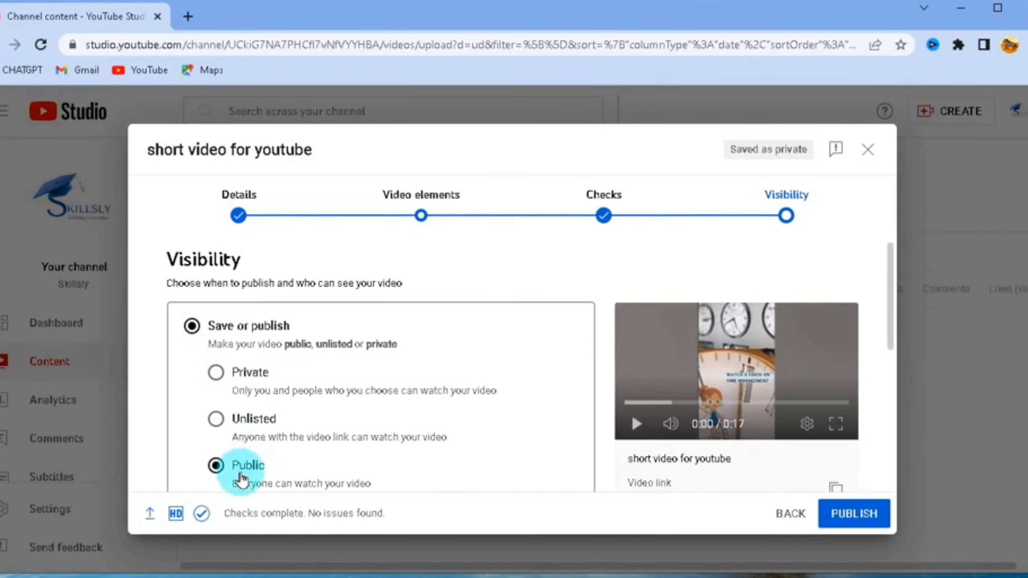
- Publish the video and close the published confirmation
scroll(342, 432, down, 4)
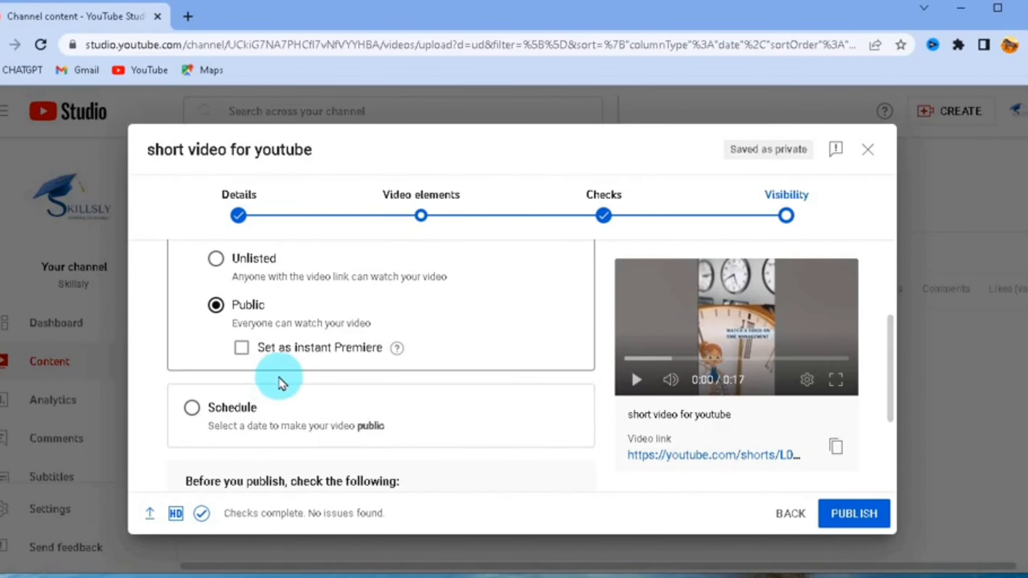
scroll(278, 379, down, 2)
scroll(279, 378, down, 2)
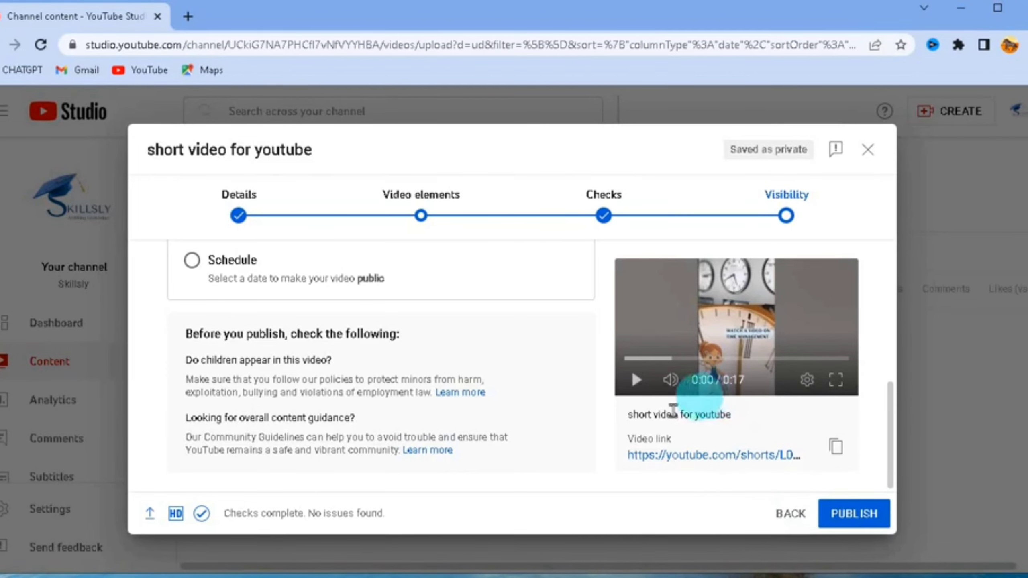
click(854, 514)
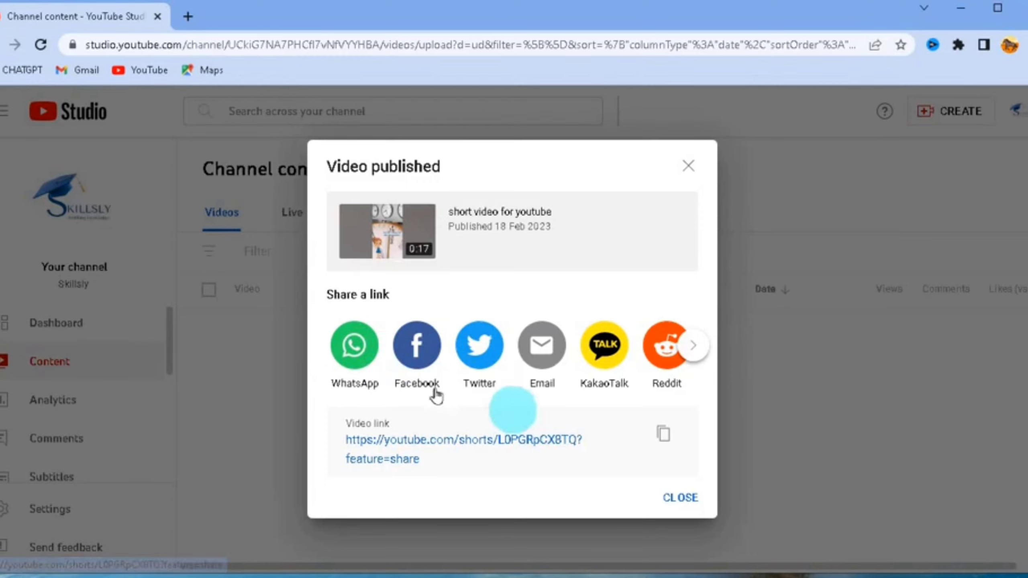
click(687, 501)
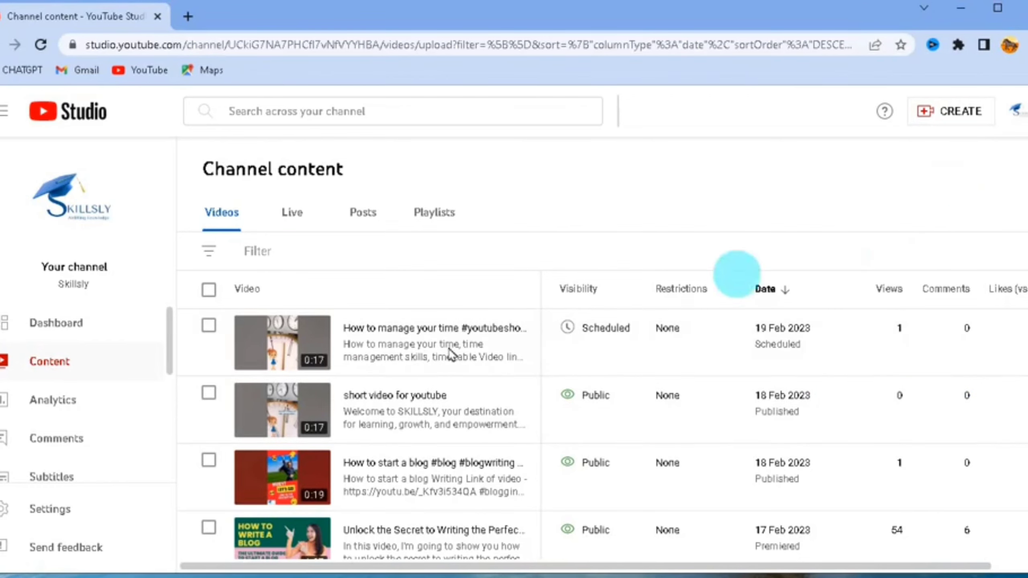
- Open your channel page from the account menu
click(1019, 110)
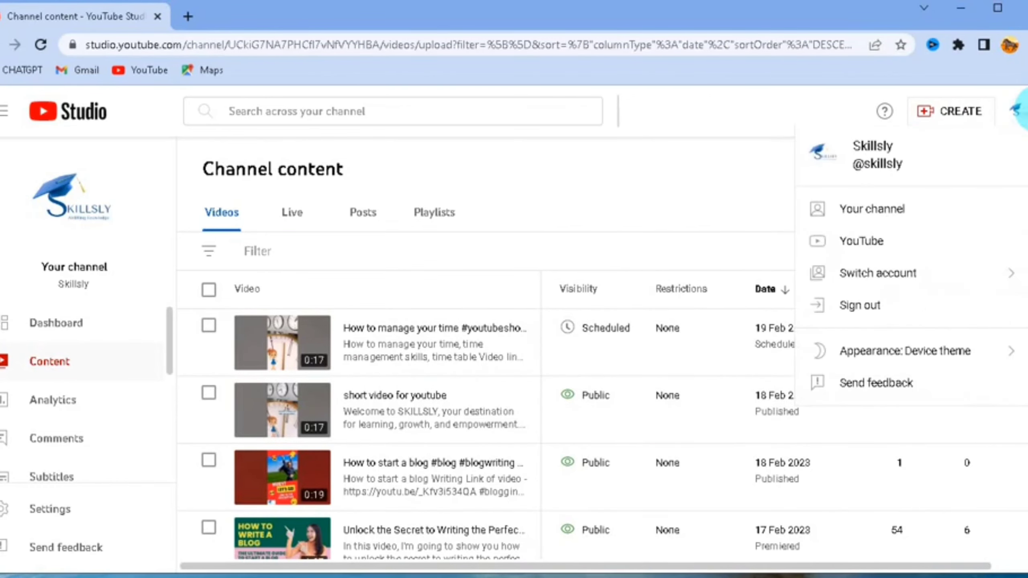
click(871, 207)
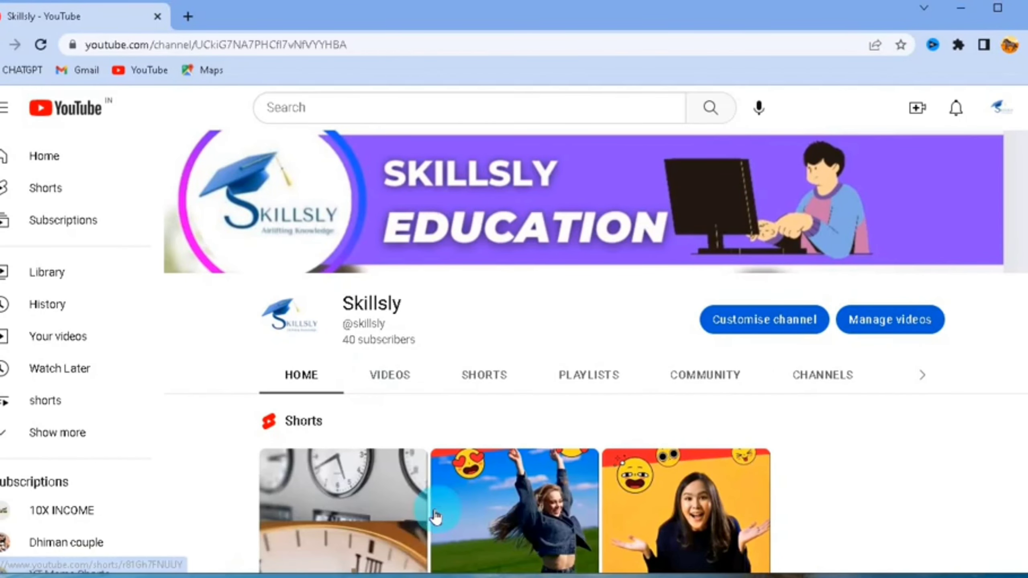
- Open the newly published short from the channel and view its options menu
scroll(376, 496, down, 2)
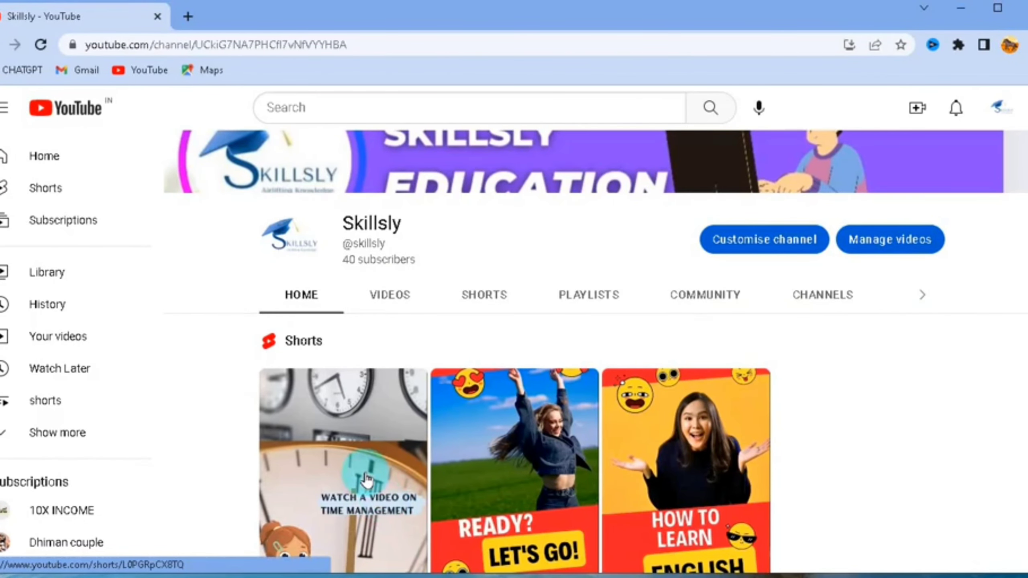
click(367, 478)
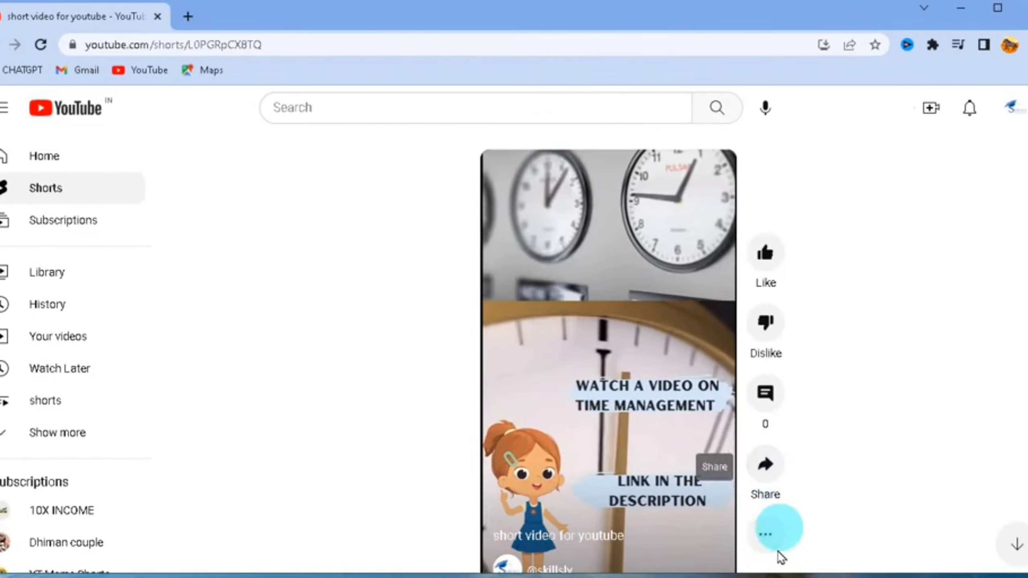
click(765, 532)
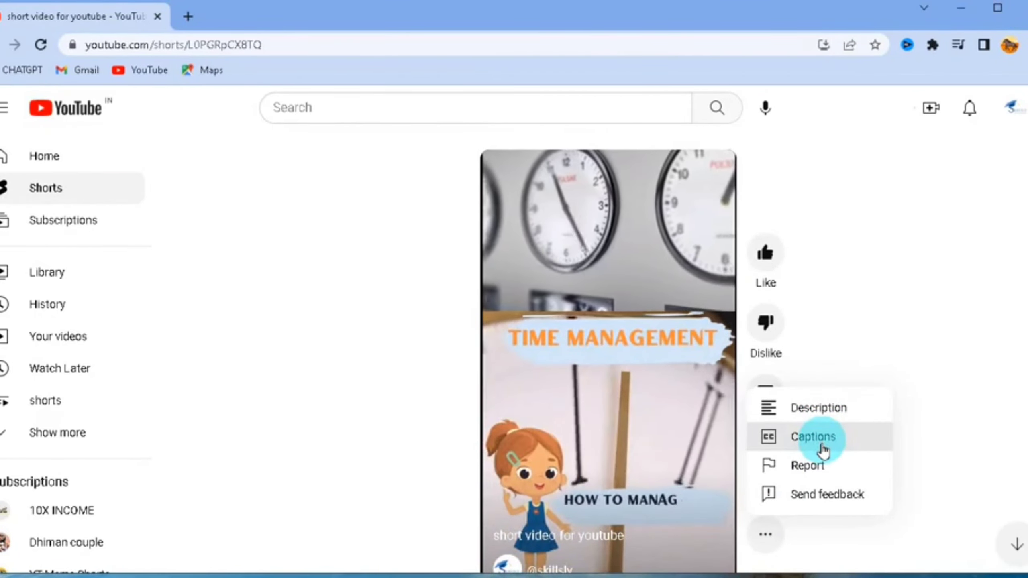
click(881, 332)
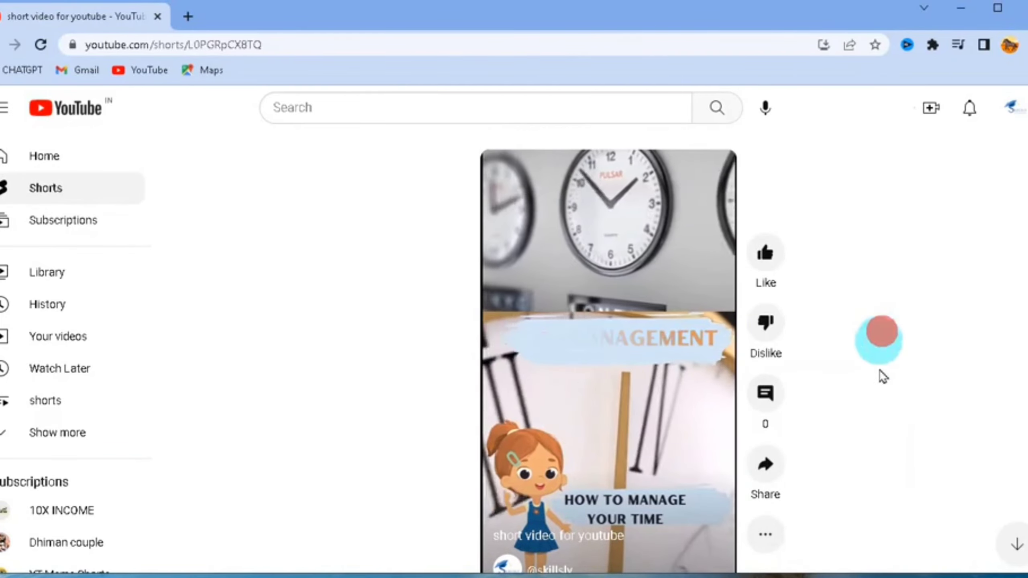